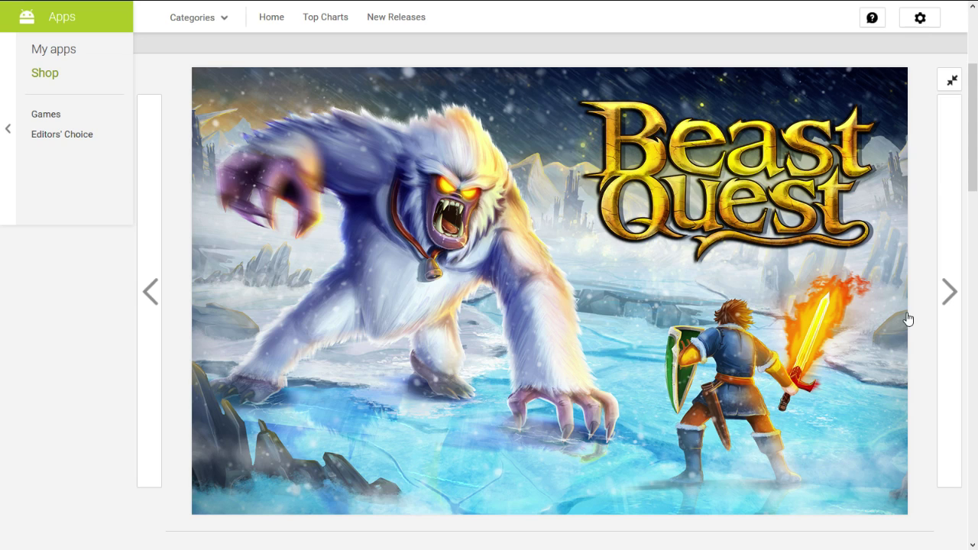
Browse through the Beast Quest screenshot gallery on its Google Play page
{"action": "left_click", "coordinate": [944, 295]}
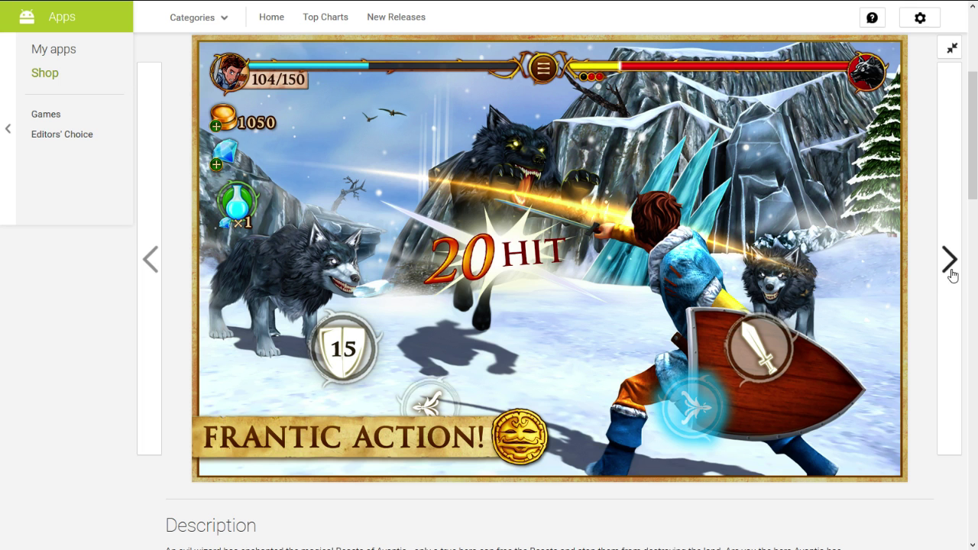
{"action": "left_click", "coordinate": [950, 266]}
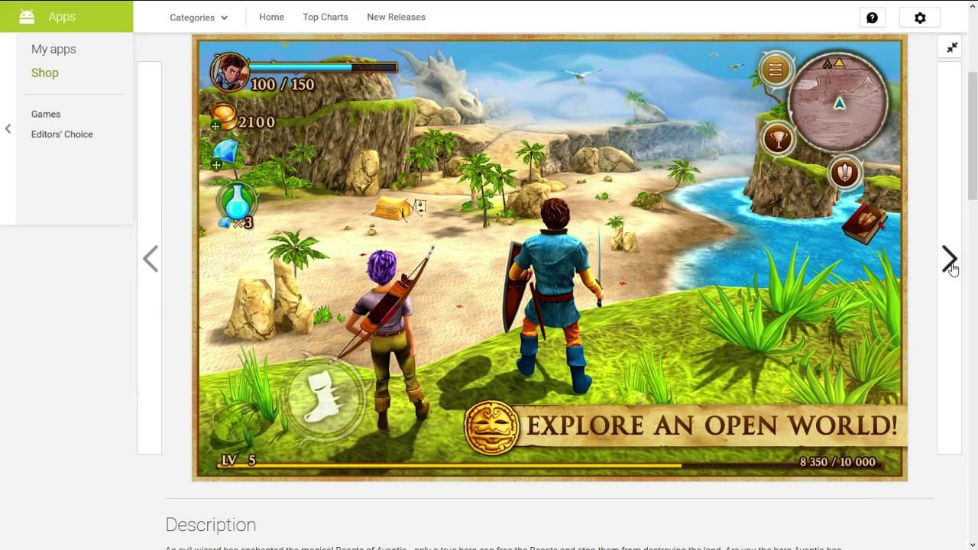
{"action": "left_click", "coordinate": [951, 266]}
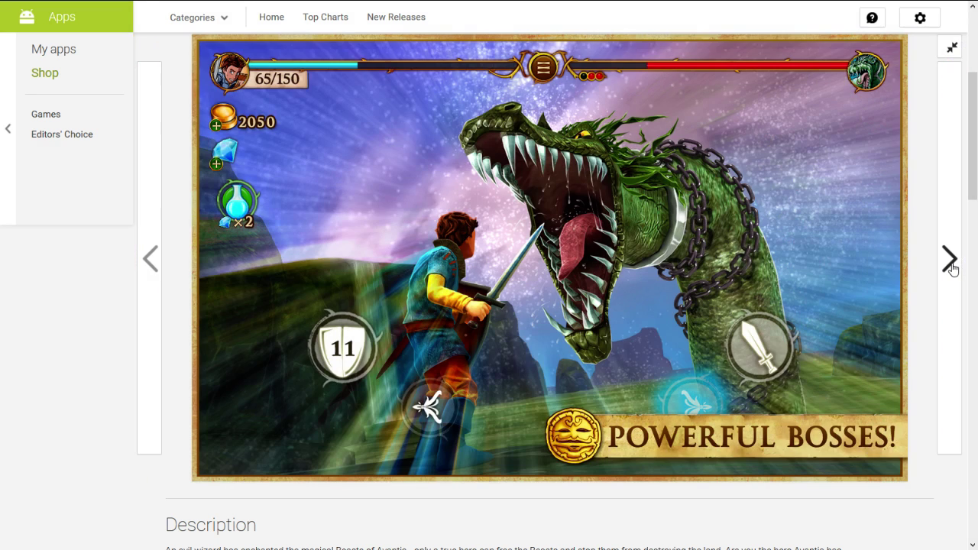
{"action": "left_click", "coordinate": [951, 266]}
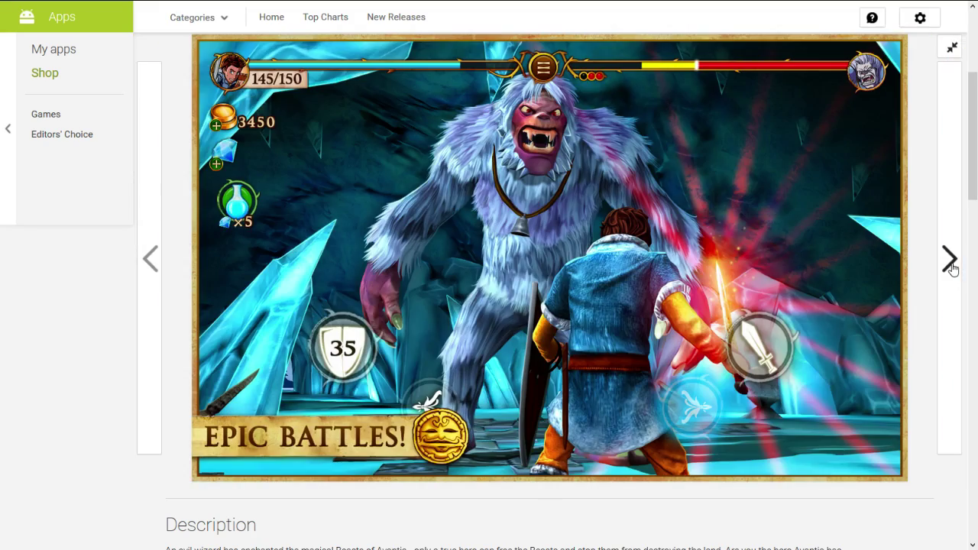
{"action": "left_click", "coordinate": [950, 265]}
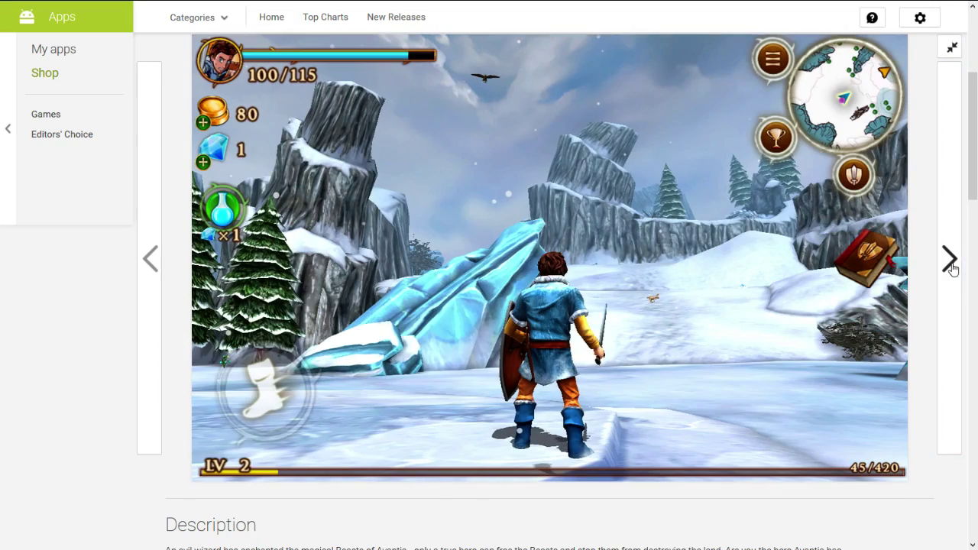
{"action": "left_click", "coordinate": [950, 266]}
Examine the Beast Quest listing's developer, rating count, reviews, additional information and description
{"action": "scroll", "coordinate": [727, 296], "scroll_direction": "up", "scroll_amount": 3}
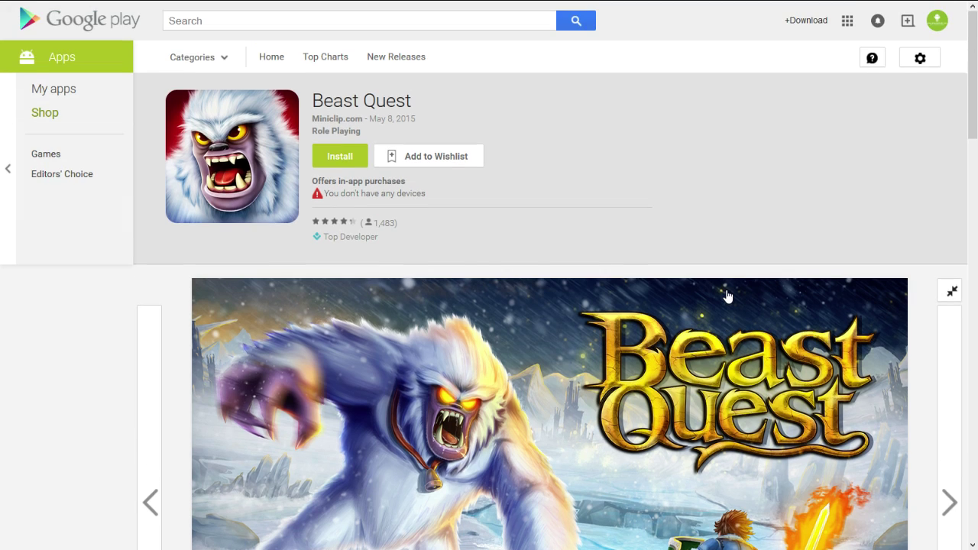
{"action": "left_click_drag", "start_coordinate": [313, 116], "coordinate": [340, 124]}
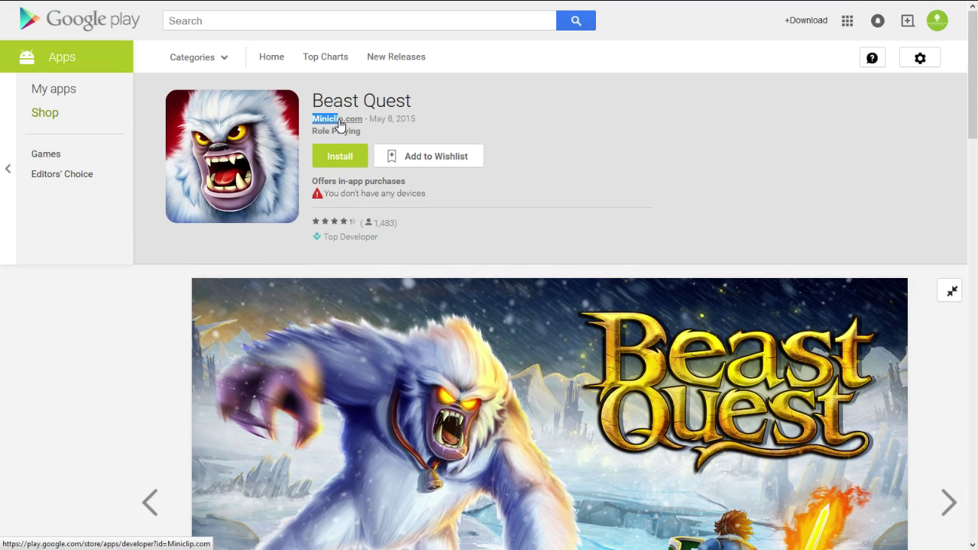
{"action": "left_click", "coordinate": [388, 224]}
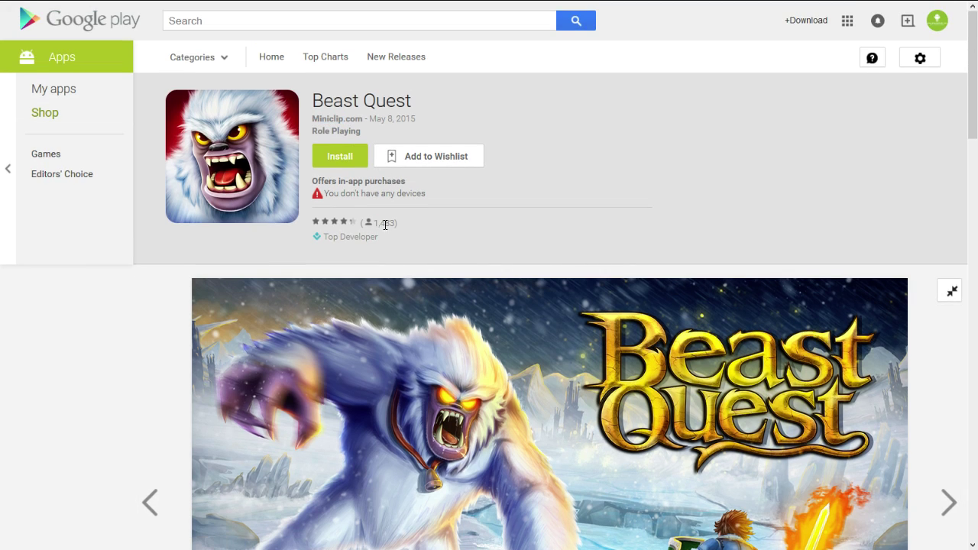
{"action": "left_click_drag", "start_coordinate": [374, 221], "coordinate": [399, 223]}
{"action": "left_click", "coordinate": [463, 219]}
{"action": "scroll", "coordinate": [465, 218], "scroll_direction": "down", "scroll_amount": 12}
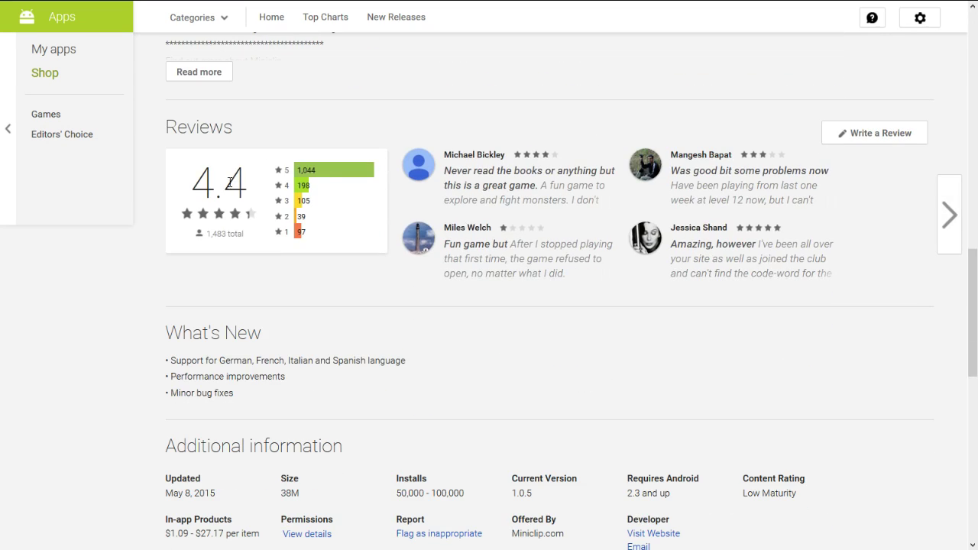
{"action": "scroll", "coordinate": [255, 191], "scroll_direction": "down", "scroll_amount": 2}
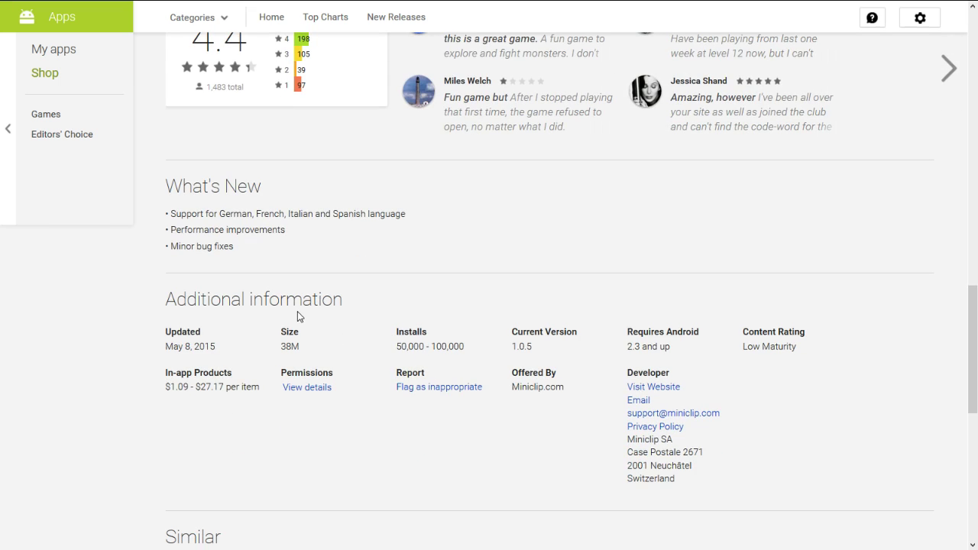
{"action": "scroll", "coordinate": [428, 223], "scroll_direction": "up", "scroll_amount": 15}
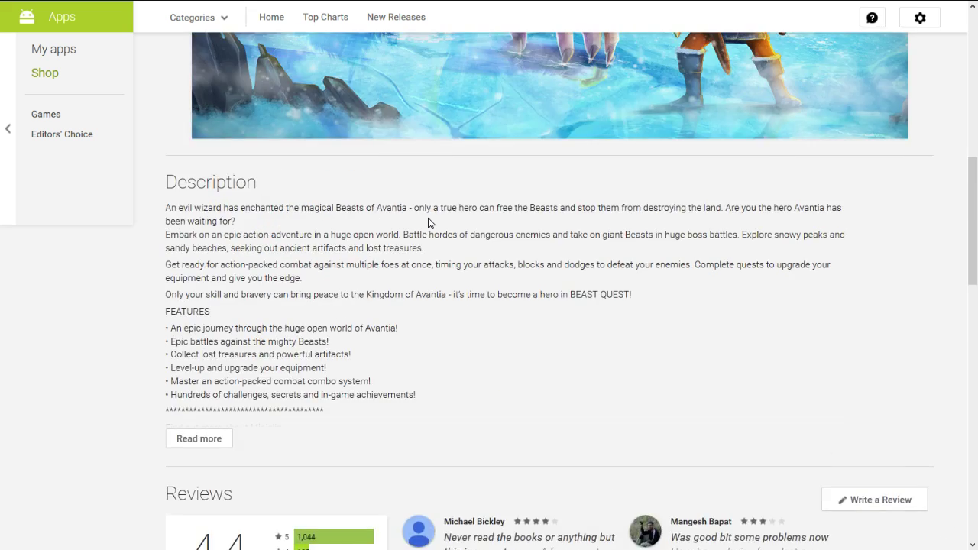
Open bluestacks.com in a new browser tab and download BlueStacks-ThinInstaller.exe, saving the file
{"action": "mouse_move", "coordinate": [382, 2]}
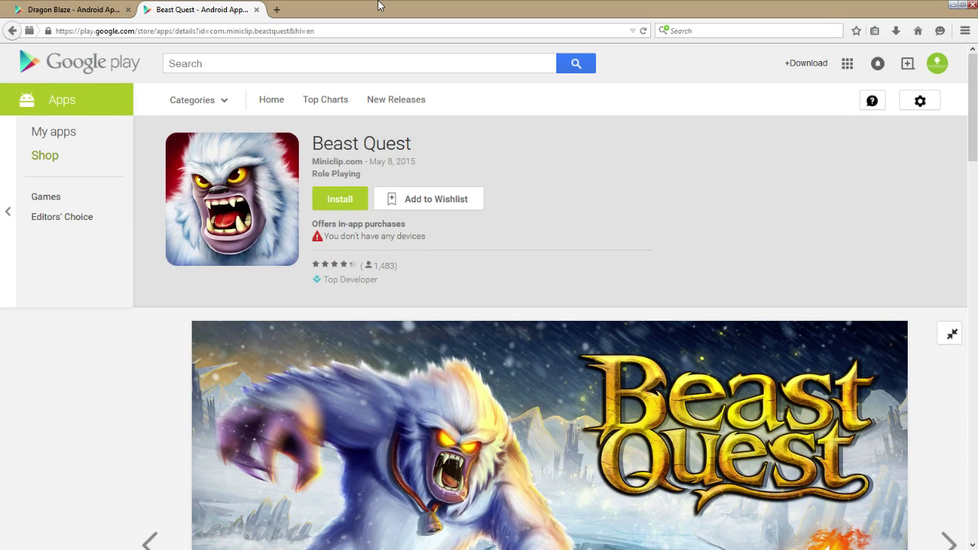
{"action": "left_click", "coordinate": [282, 12]}
{"action": "type", "text": "bluestacks.com/"}
{"action": "key", "text": "Return"}
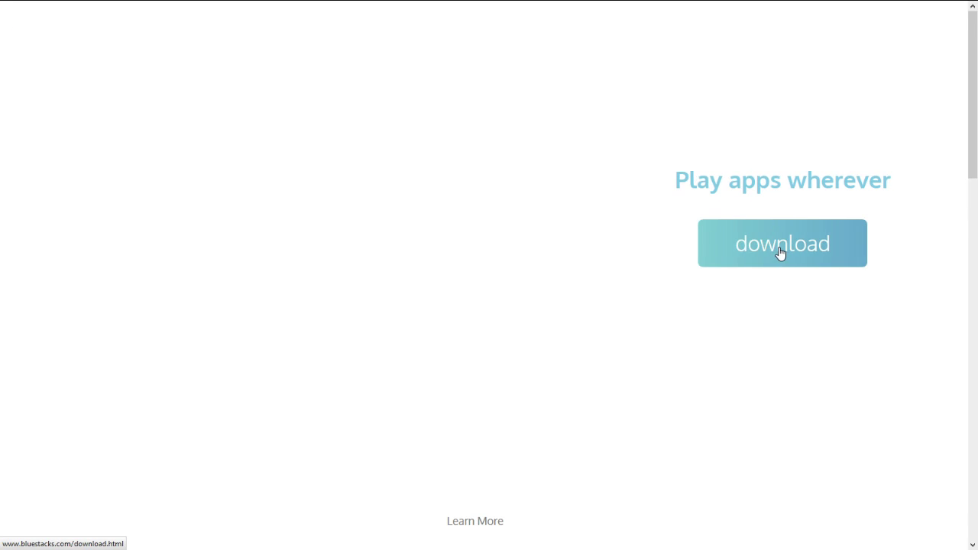
{"action": "left_click", "coordinate": [780, 253]}
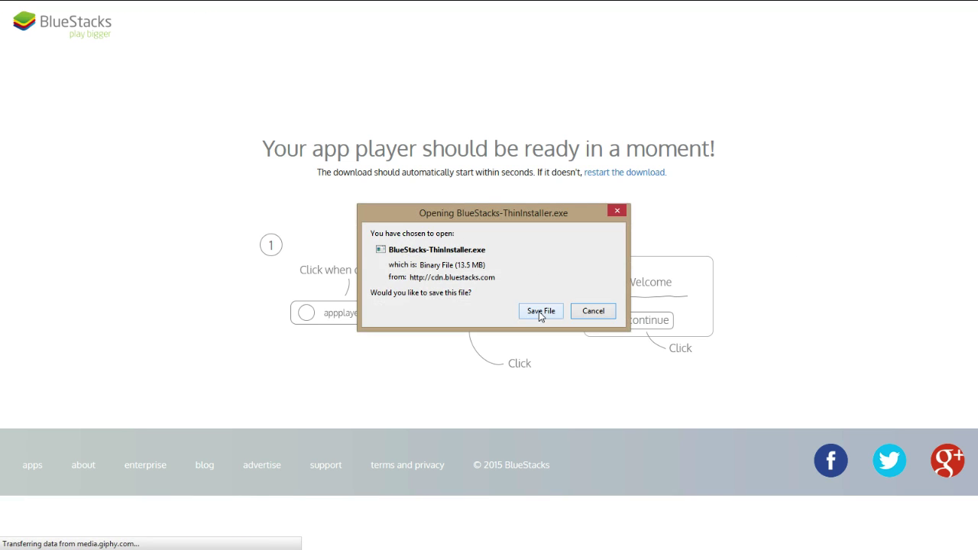
{"action": "left_click", "coordinate": [540, 312]}
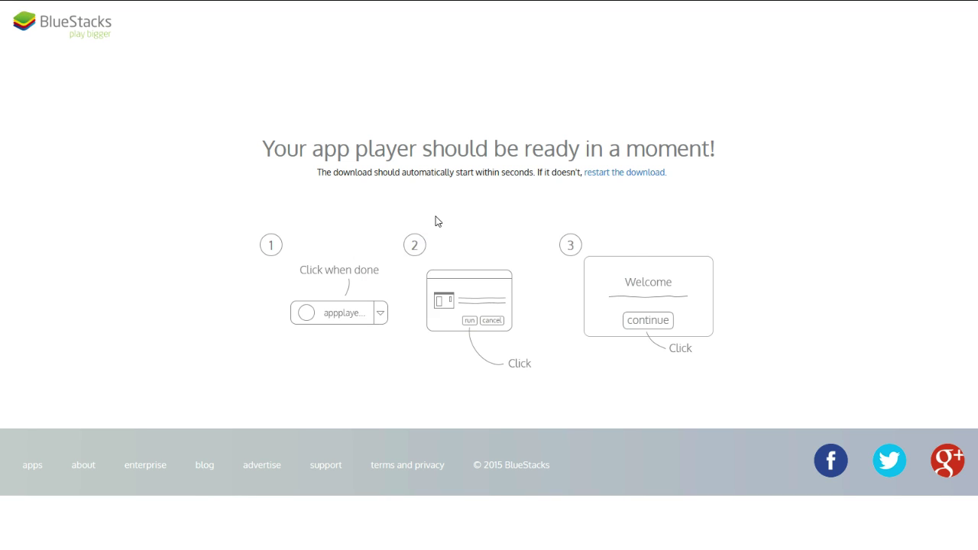
Switch to the BlueStacks App Player window and dismiss the Google Play services error
{"action": "key", "text": "alt+Tab"}
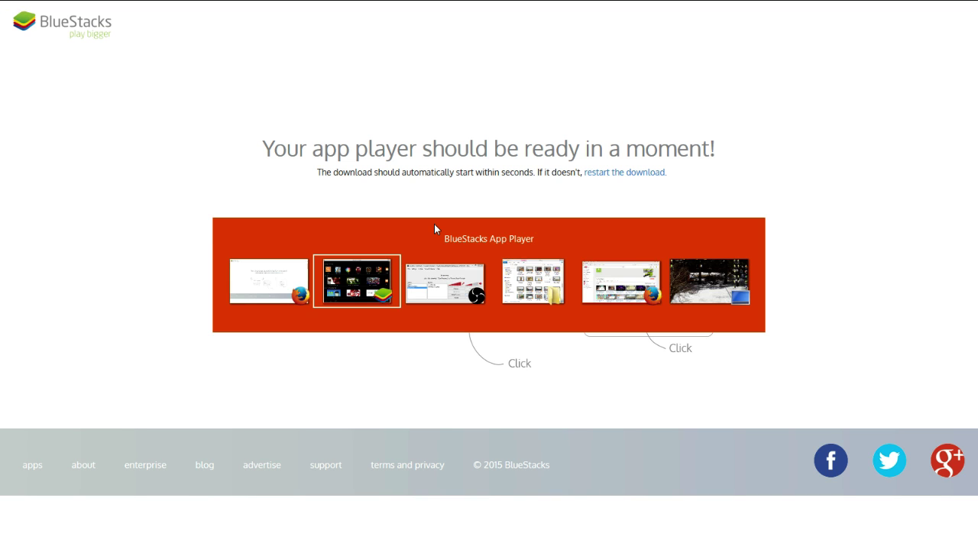
{"action": "key", "text": "alt+Tab"}
{"action": "key", "text": "alt+Tab"}
{"action": "key", "text": "alt+Tab"}
{"action": "key", "text": "alt+Tab"}
{"action": "key", "text": "alt+Tab"}
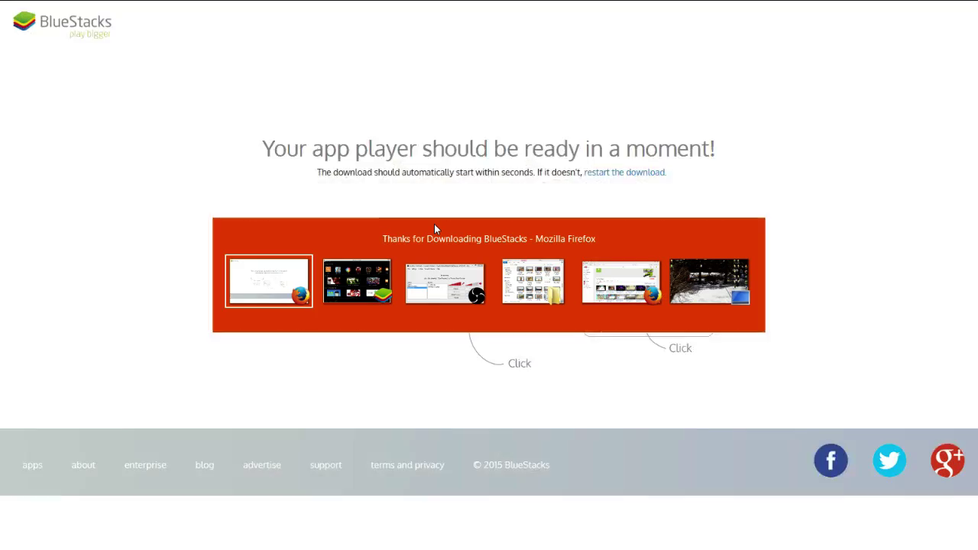
{"action": "key", "text": "alt+Tab"}
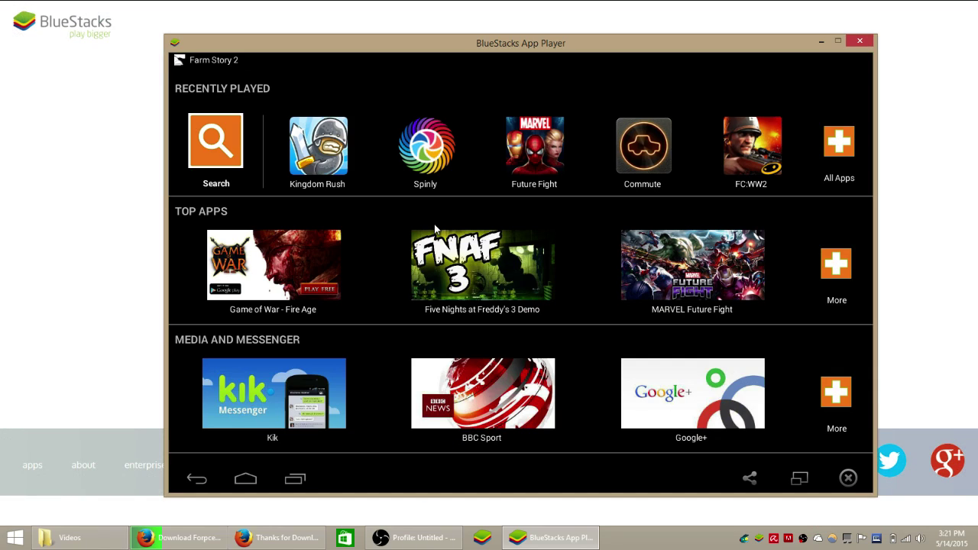
{"action": "key", "text": "alt+Tab"}
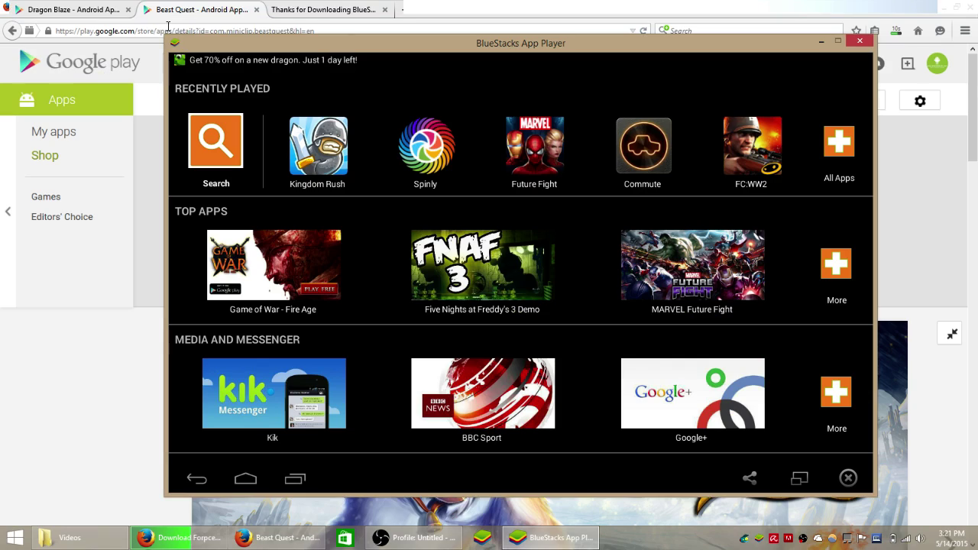
{"action": "key", "text": "alt+Tab"}
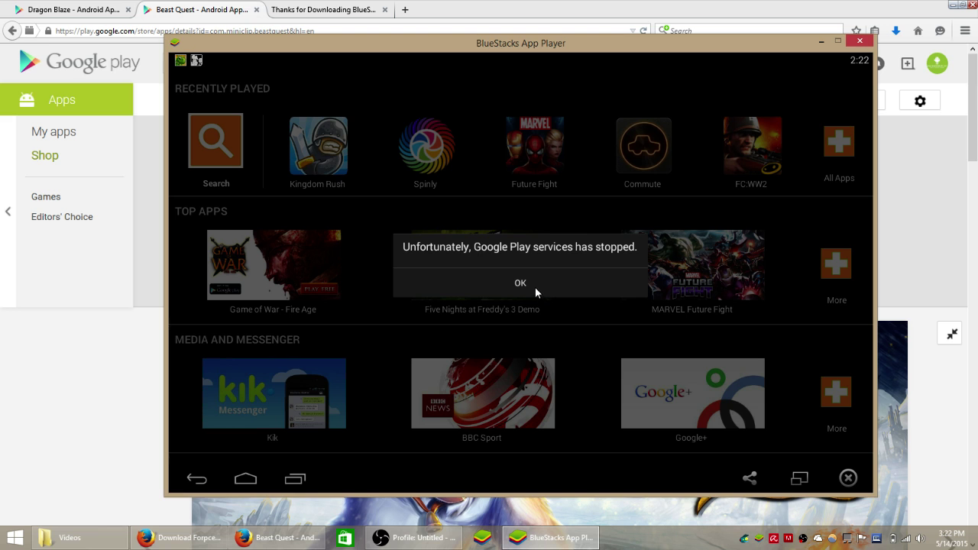
{"action": "left_click", "coordinate": [519, 284]}
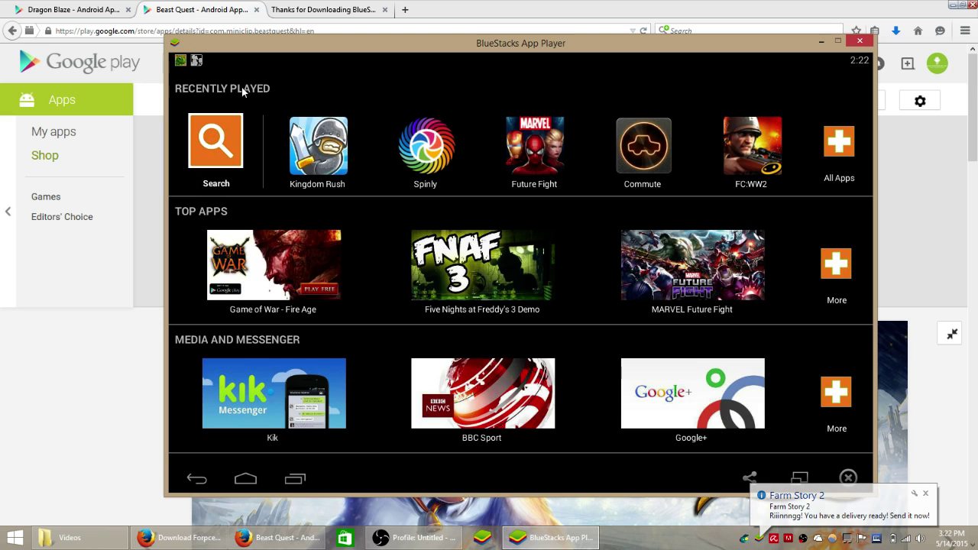
Search the apps for "beast quest" and open the store page of Beast Quest by Miniclip.com
{"action": "left_click", "coordinate": [216, 138]}
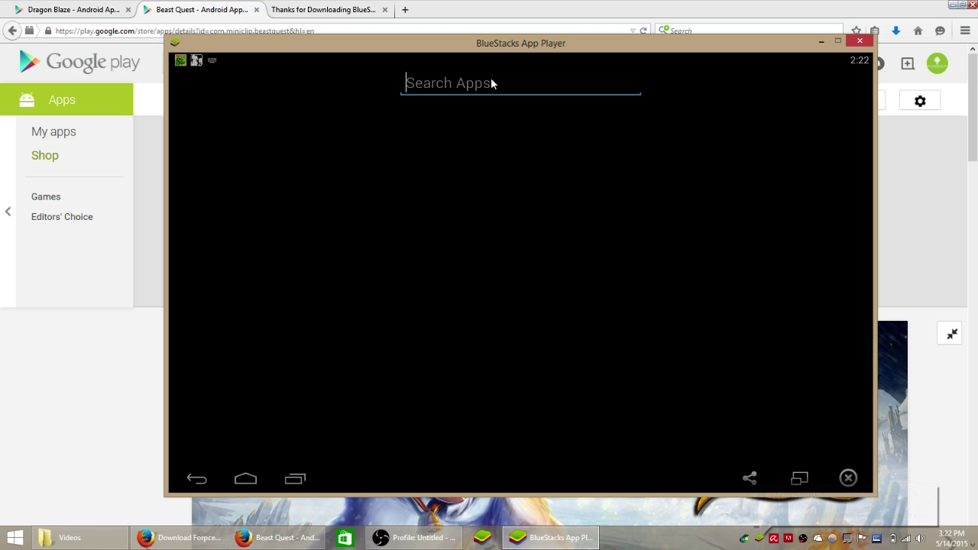
{"action": "type", "text": "beast quest"}
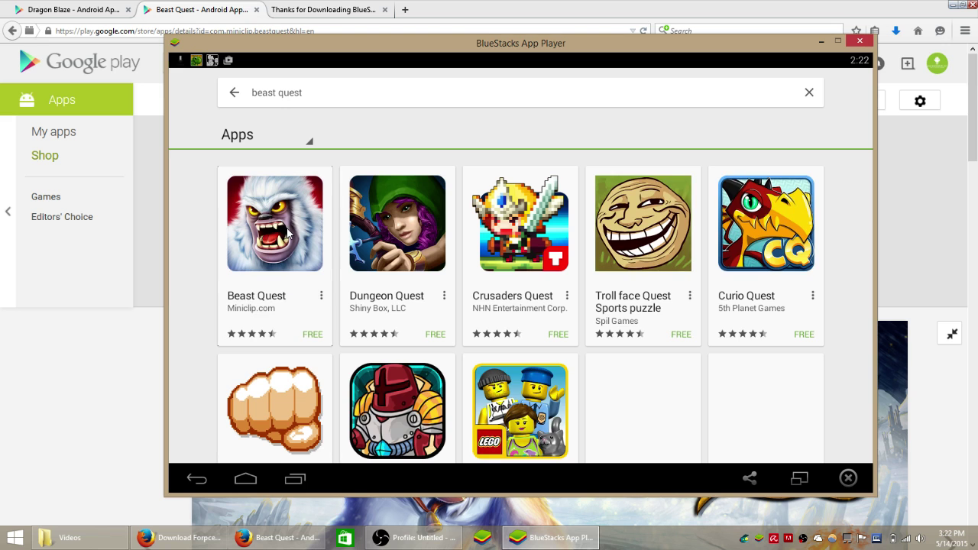
{"action": "left_click", "coordinate": [301, 253]}
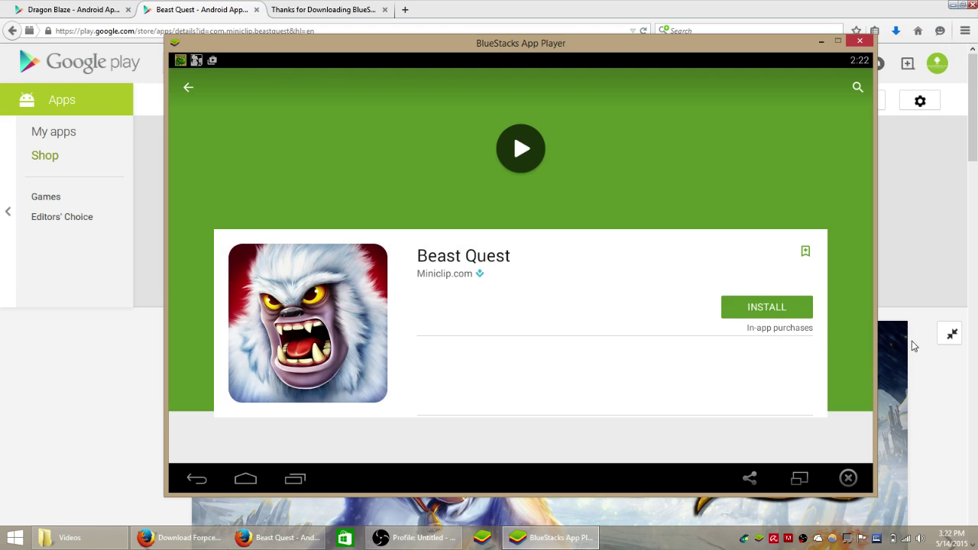
Start installing Beast Quest from its store page and switch the app player to full screen
{"action": "left_click", "coordinate": [768, 310]}
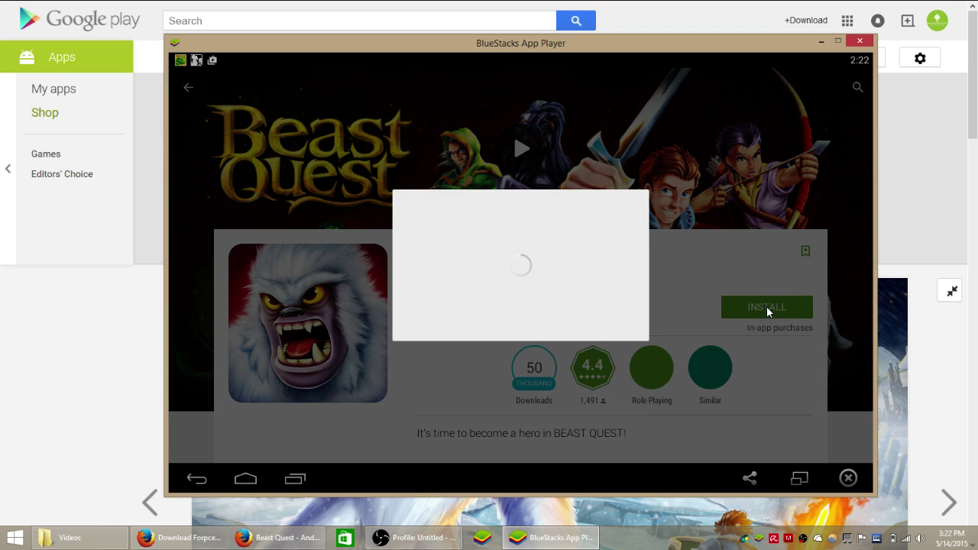
{"action": "left_click", "coordinate": [600, 395]}
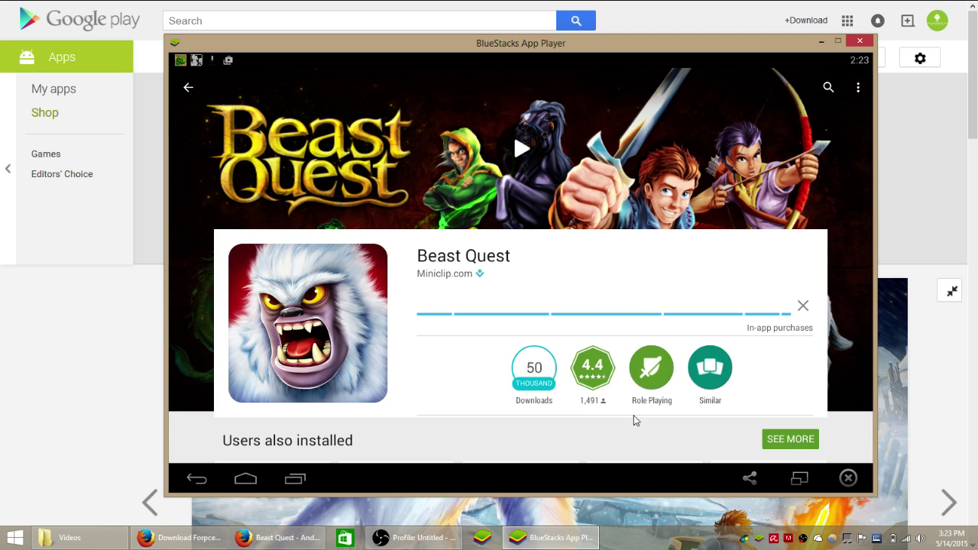
{"action": "left_click", "coordinate": [799, 479]}
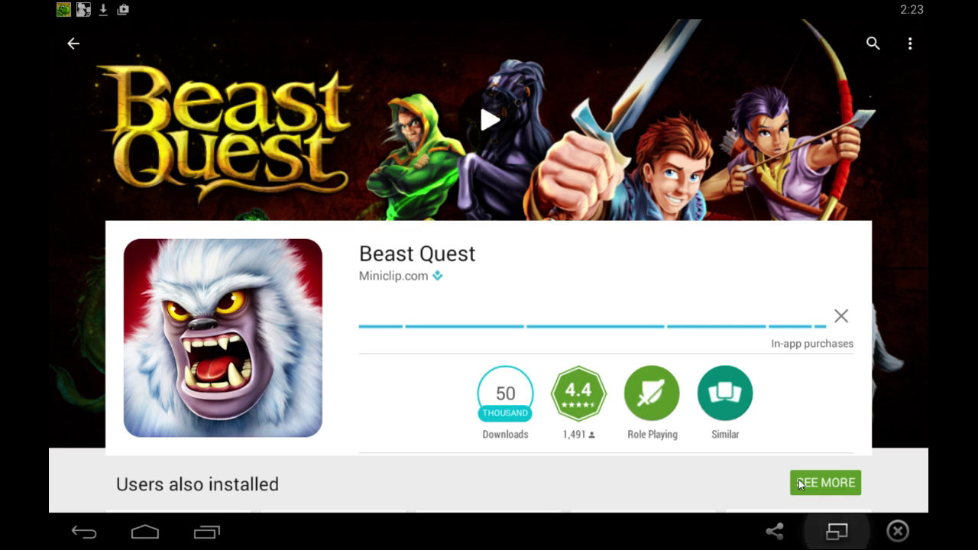